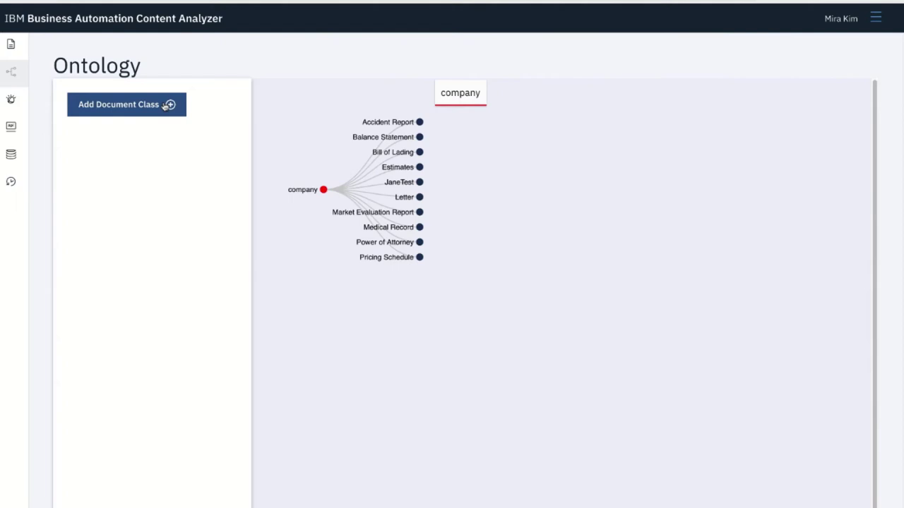
# Step: Create a new document class named Invoice
pyautogui.click(165, 105)
pyautogui.write('Invoi')
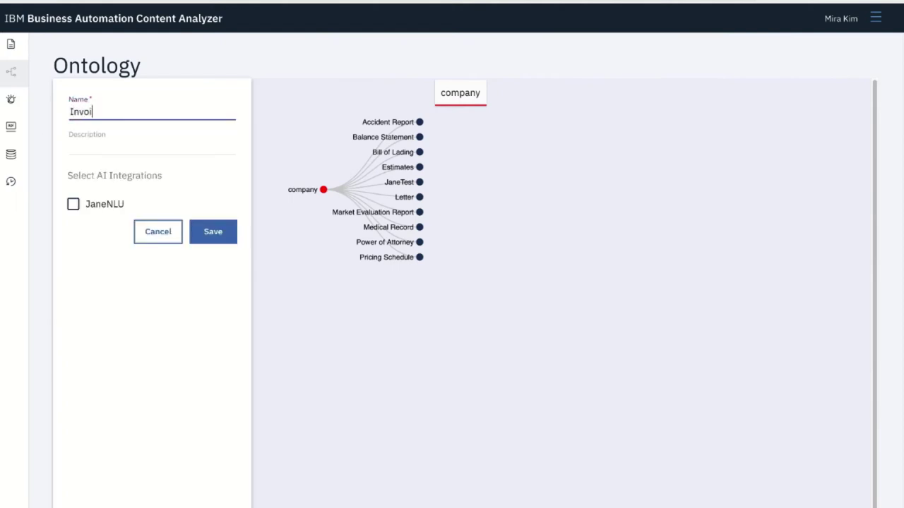
pyautogui.write('ce')
pyautogui.click(223, 231)
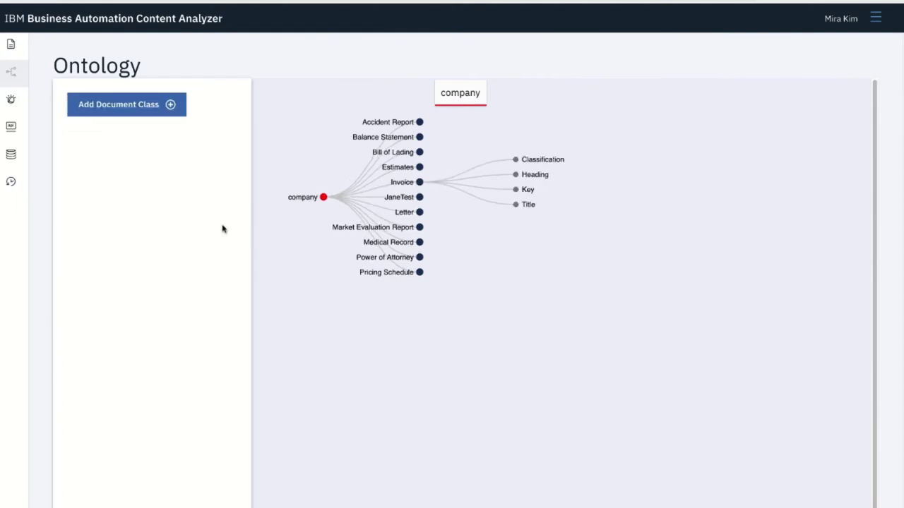
# Step: Add the titles Invoice, Tax Invoice and Invoice Doc under the Invoice class's Title node
pyautogui.click(528, 204)
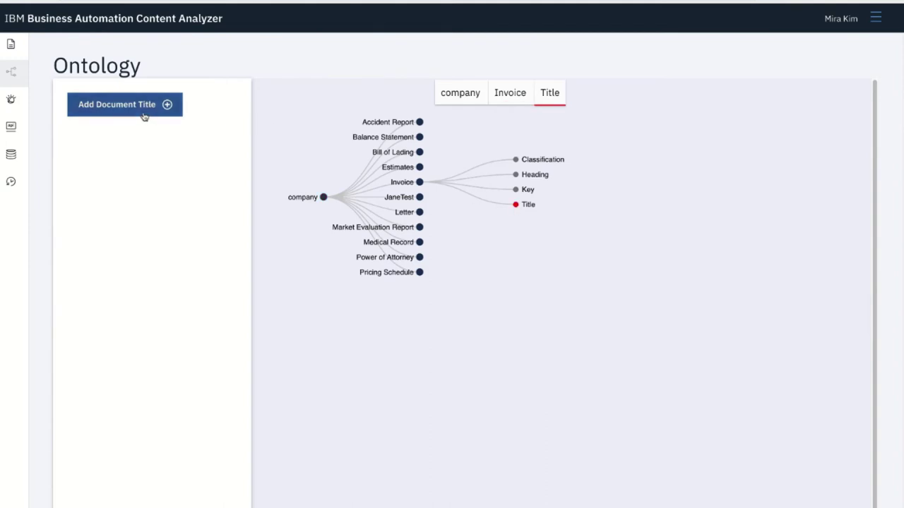
pyautogui.click(144, 113)
pyautogui.write('Invoice')
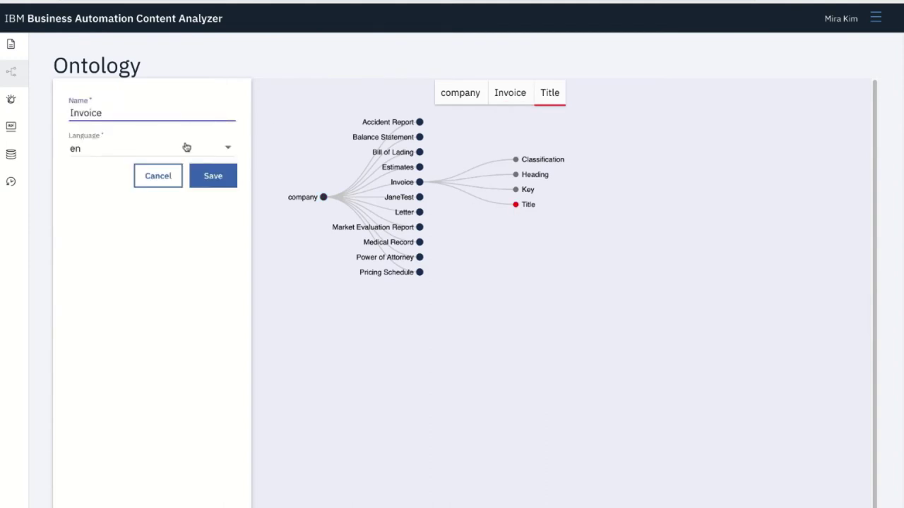
pyautogui.click(212, 176)
pyautogui.click(156, 117)
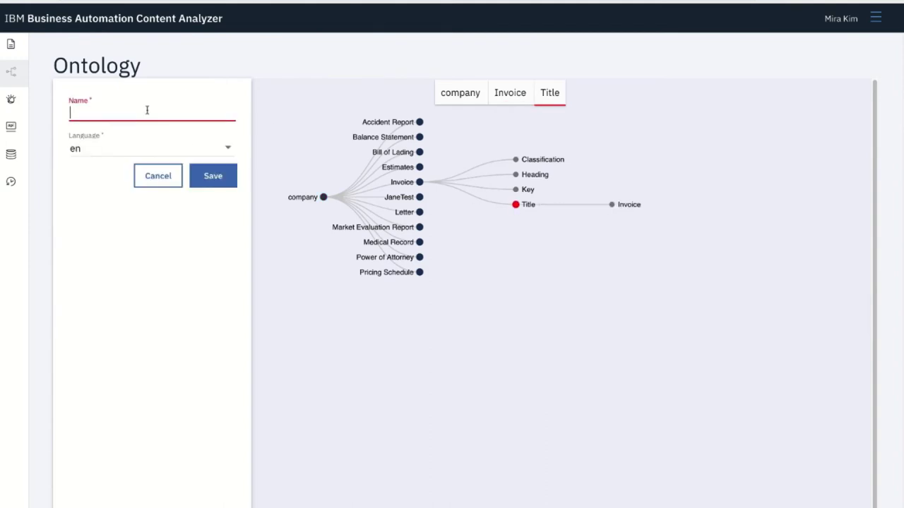
pyautogui.write('Tax Invoice')
pyautogui.click(202, 176)
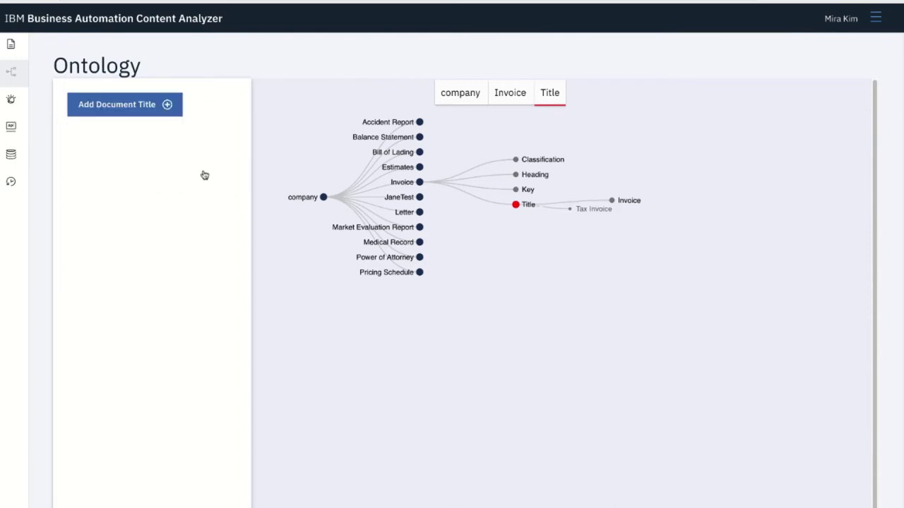
pyautogui.click(158, 103)
pyautogui.write('Invoice Dec')
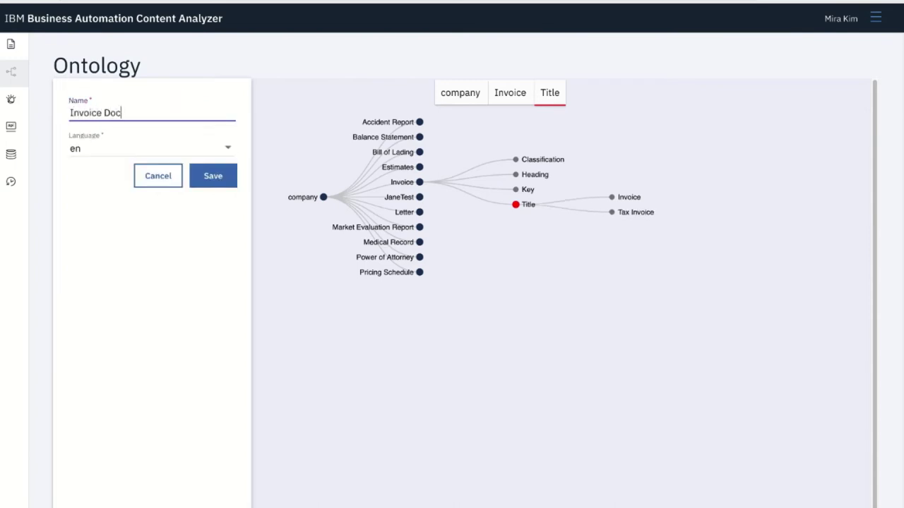
pyautogui.click(212, 176)
# Step: Add account, amount and purchase as classification words under the Invoice class
pyautogui.click(515, 161)
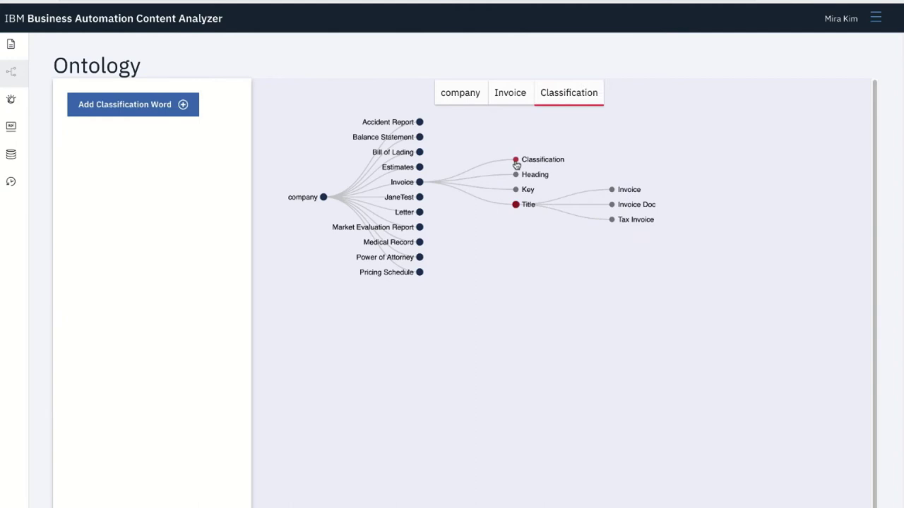
pyautogui.click(158, 113)
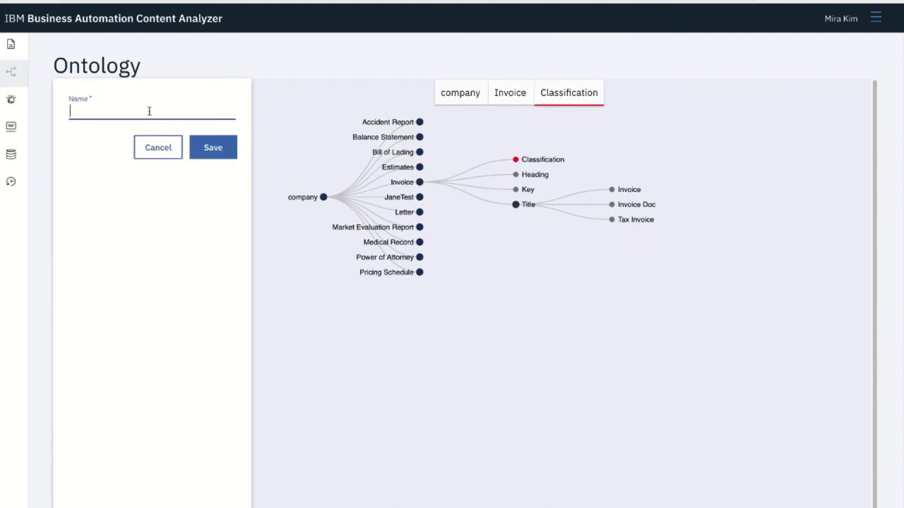
pyautogui.write('Account')
pyautogui.click(221, 144)
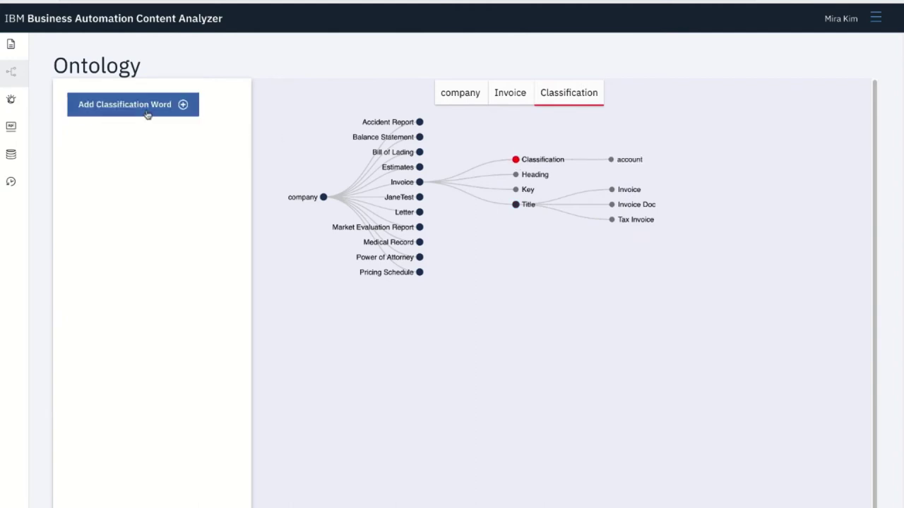
pyautogui.click(146, 111)
pyautogui.write('Amount')
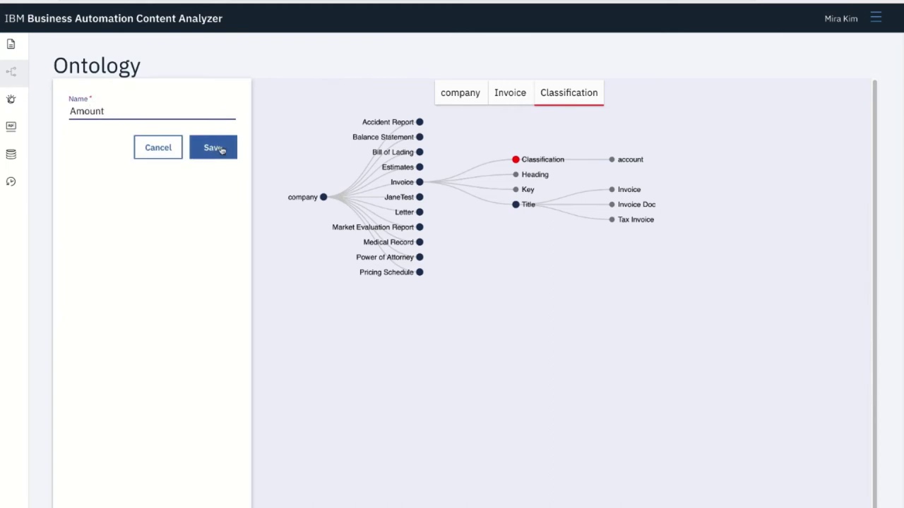
pyautogui.click(218, 148)
pyautogui.click(149, 108)
pyautogui.click(145, 106)
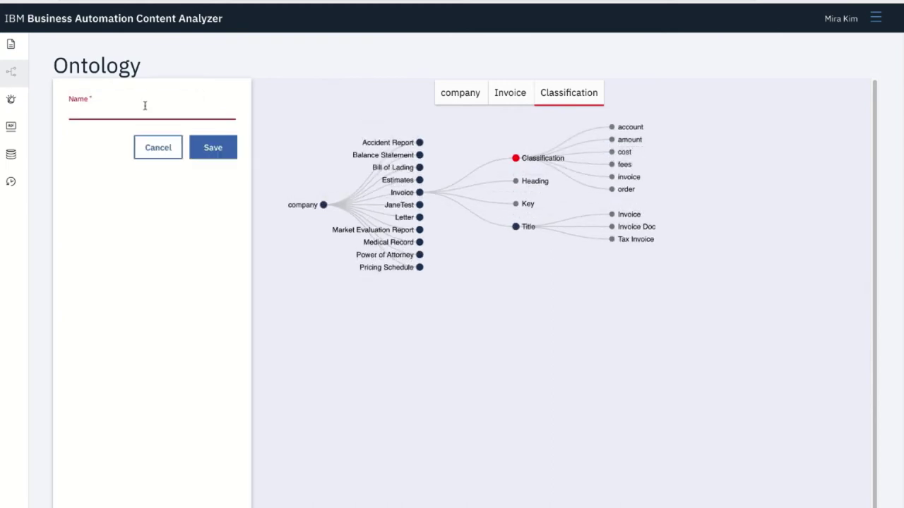
pyautogui.write('Purchase')
pyautogui.click(206, 135)
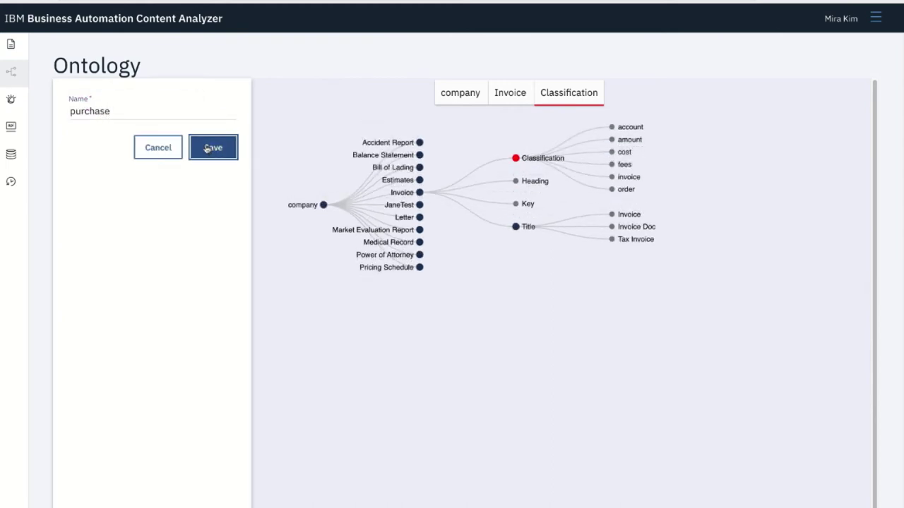
# Step: Add the keys Customer and Name, plus a mandatory Order key, under Invoice's Key branch
pyautogui.click(515, 212)
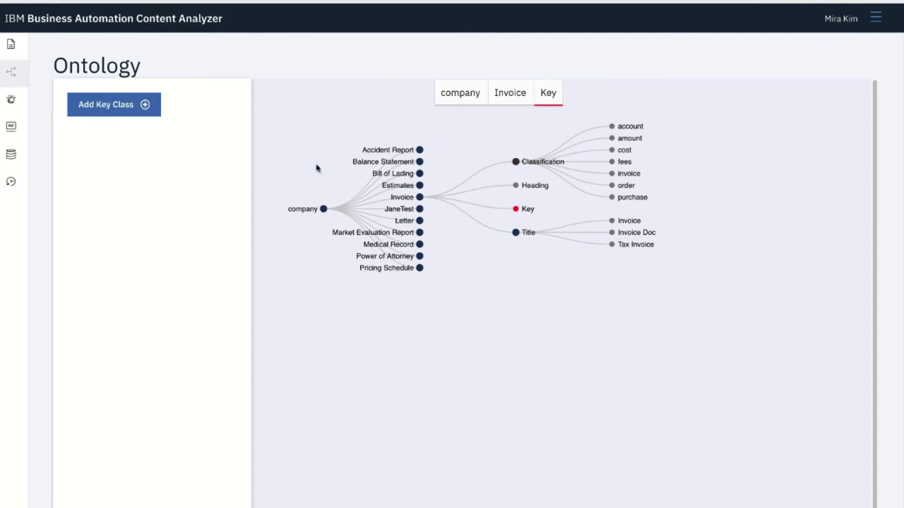
pyautogui.click(122, 105)
pyautogui.write('Custo')
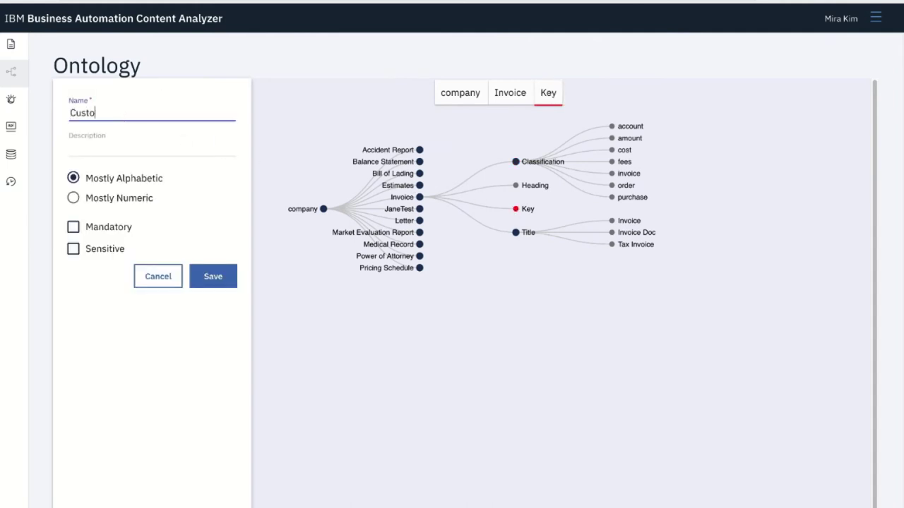
pyautogui.write('mer')
pyautogui.click(200, 277)
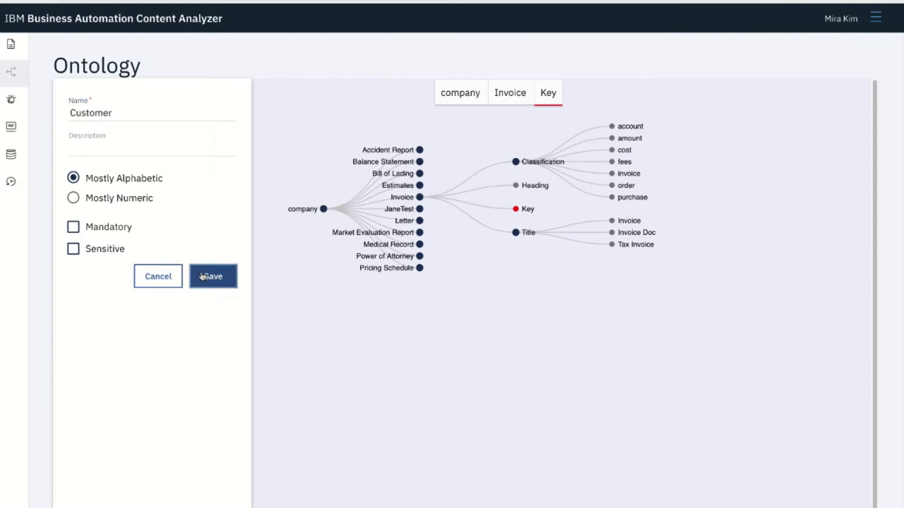
pyautogui.click(132, 108)
pyautogui.click(132, 109)
pyautogui.write('Name')
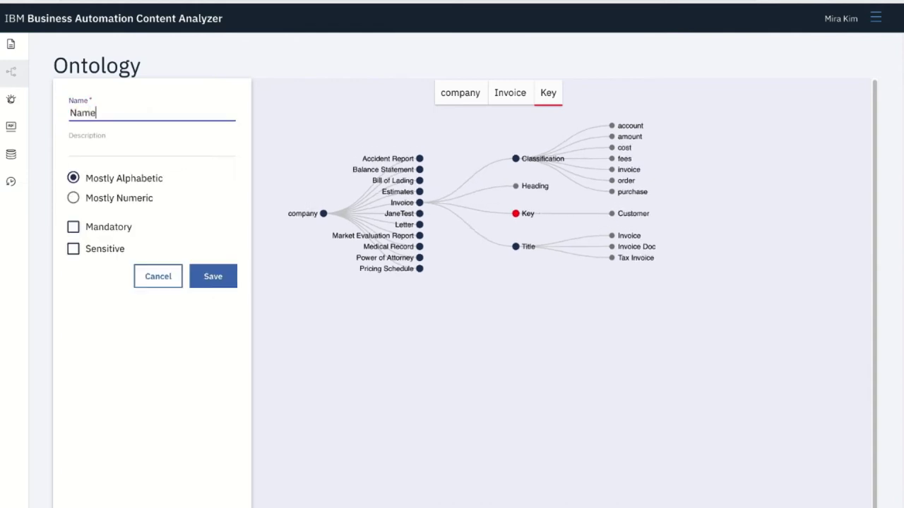
pyautogui.click(201, 275)
pyautogui.click(127, 107)
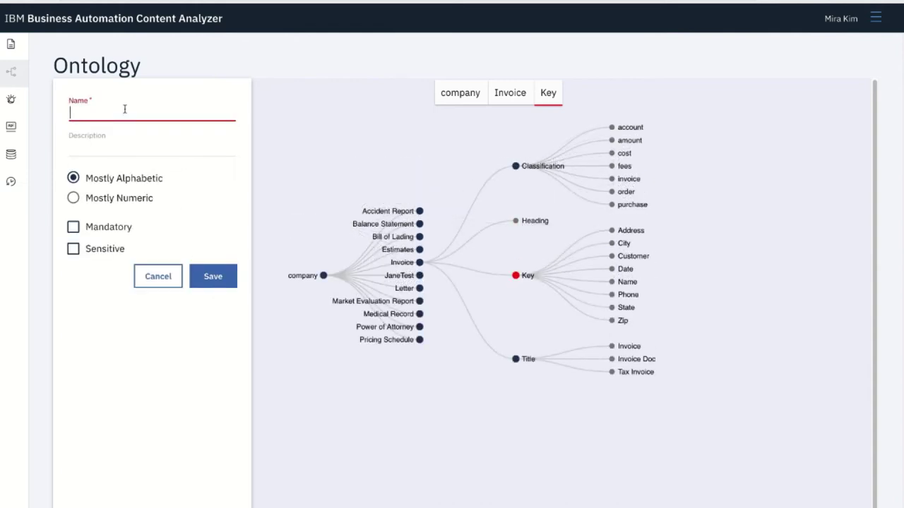
pyautogui.write('Order')
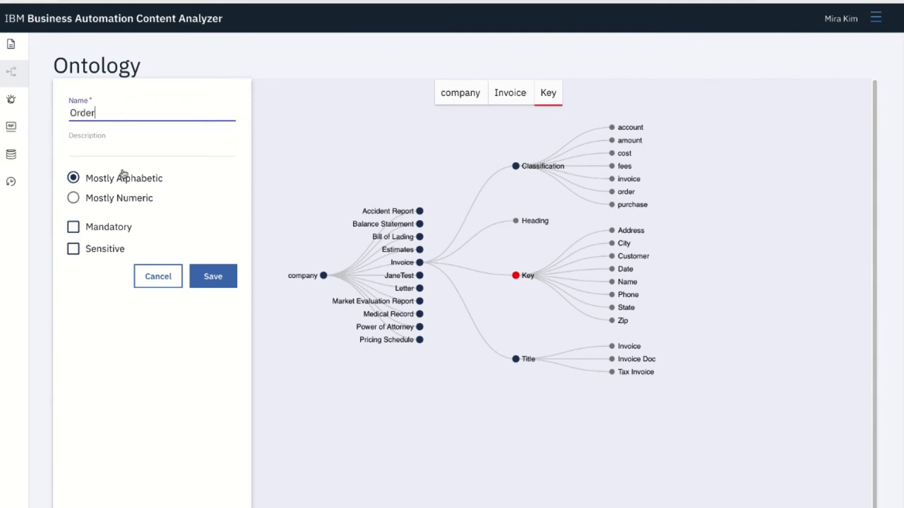
pyautogui.click(73, 226)
pyautogui.click(210, 276)
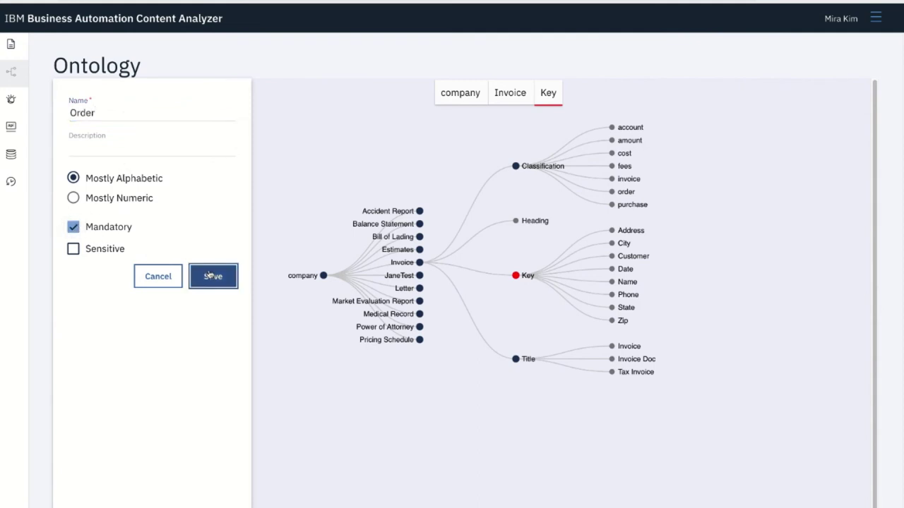
# Step: Add the keys PO#, Subtotal and Total to the Invoice class
pyautogui.click(123, 105)
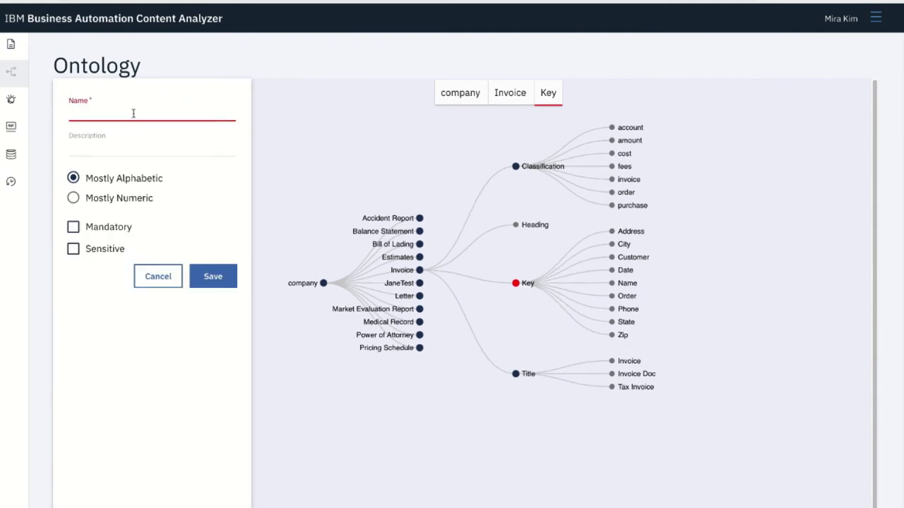
pyautogui.write('PO#')
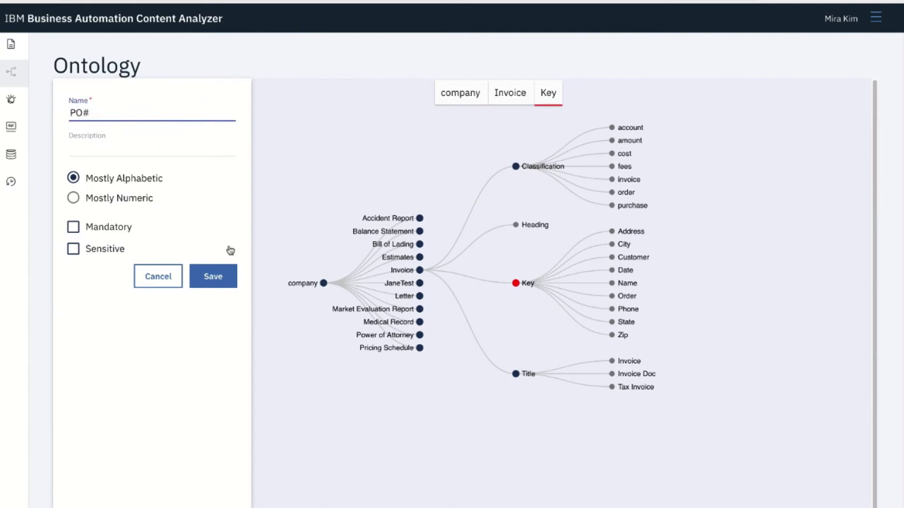
pyautogui.click(229, 273)
pyautogui.click(122, 107)
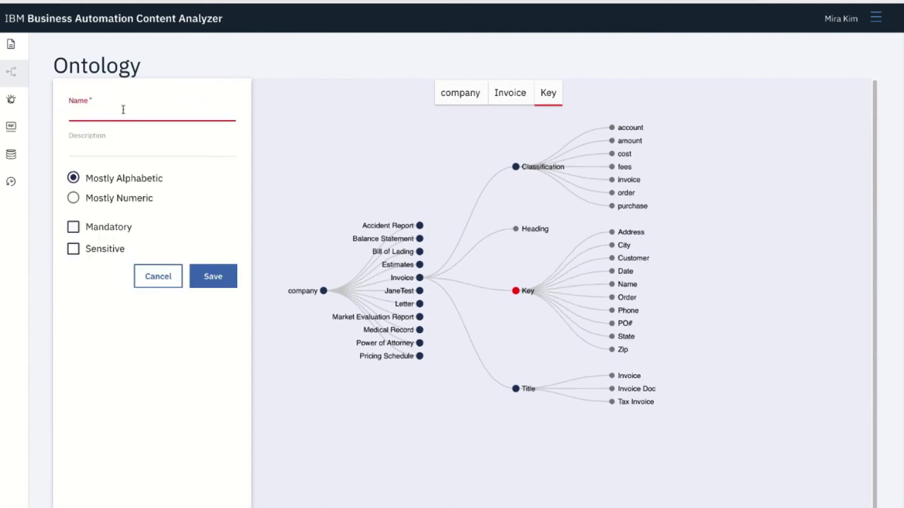
pyautogui.write('Su')
pyautogui.write('btotal')
pyautogui.click(212, 276)
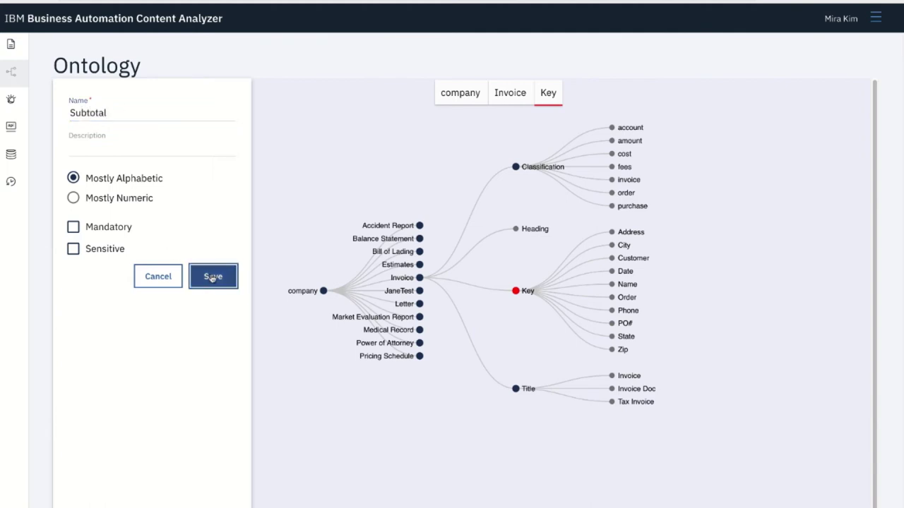
pyautogui.click(139, 117)
pyautogui.write('T')
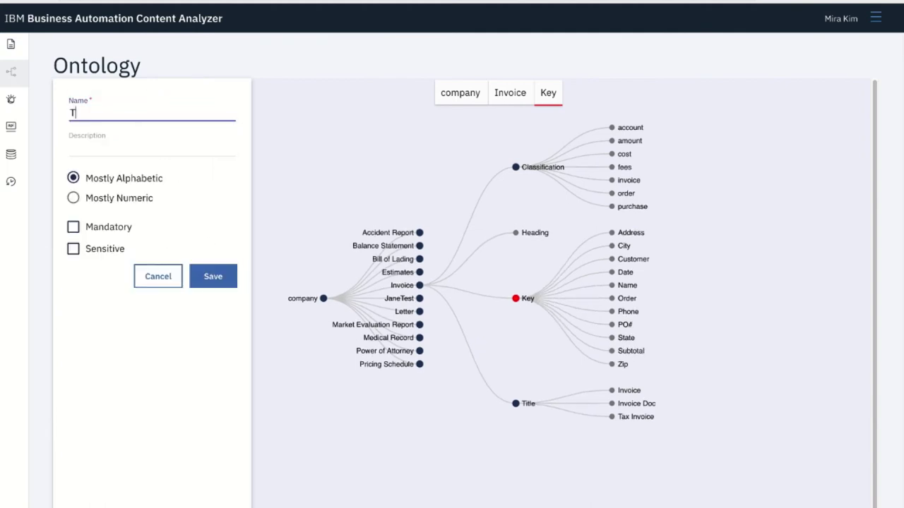
pyautogui.write('otal')
pyautogui.click(215, 275)
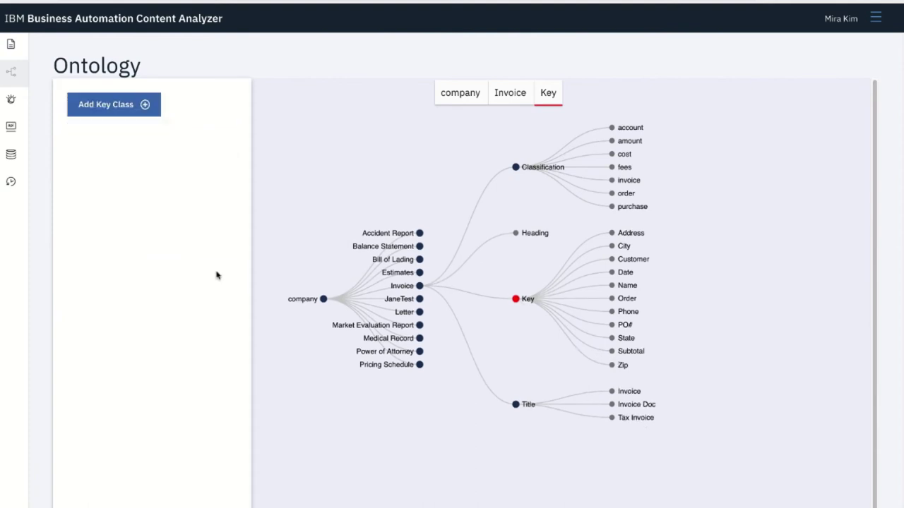
# Step: Edit the Total key and mark it as mandatory
pyautogui.click(612, 366)
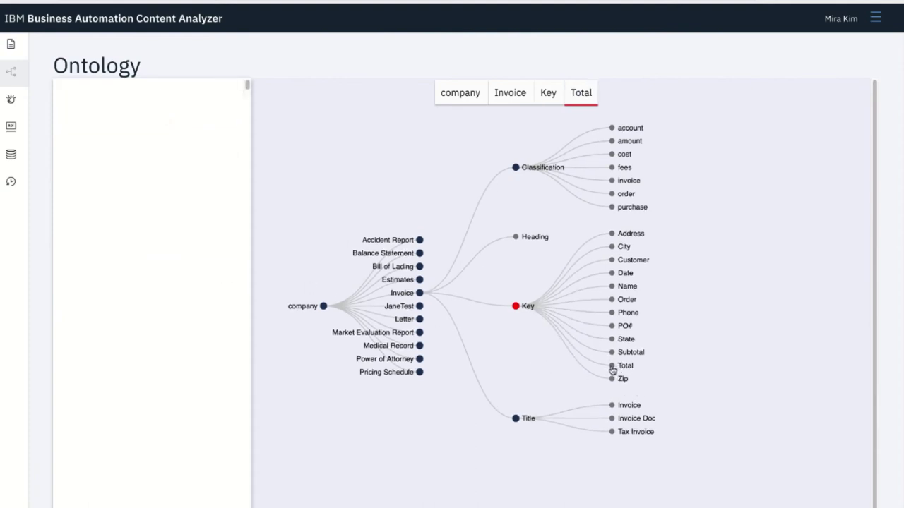
pyautogui.click(198, 309)
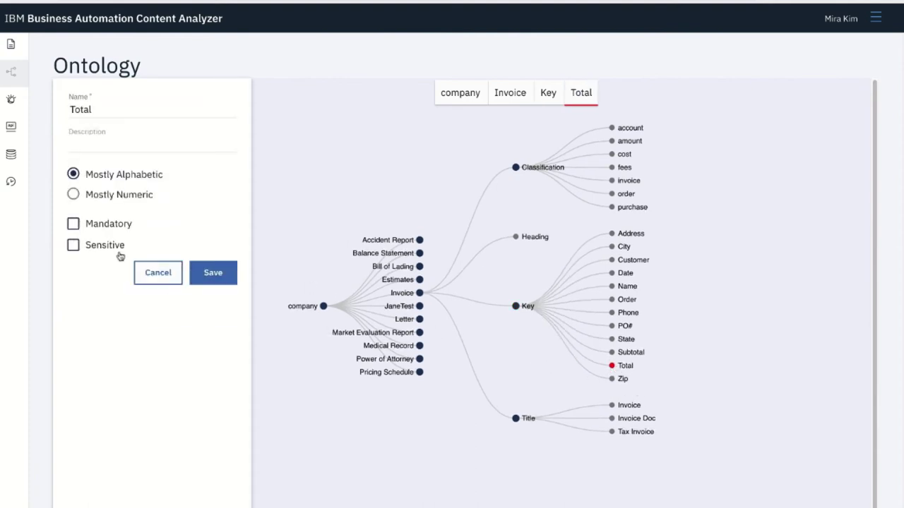
pyautogui.click(74, 224)
pyautogui.click(211, 275)
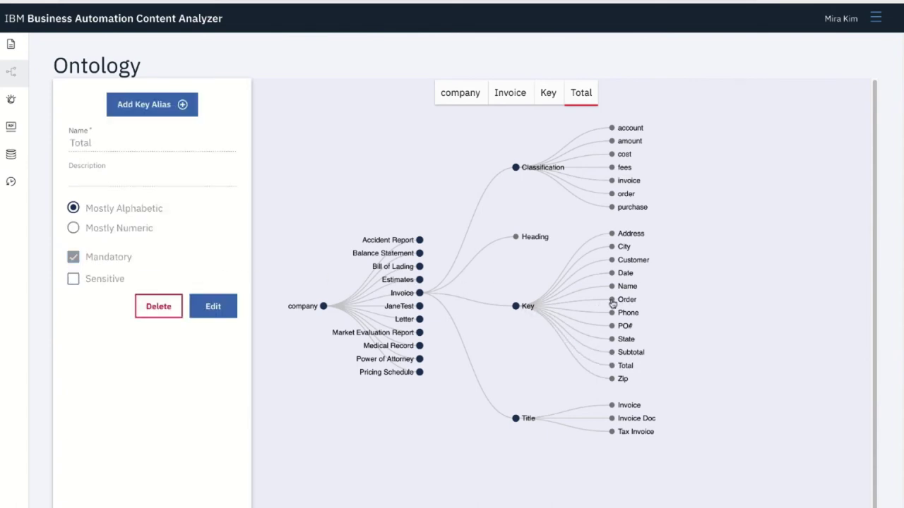
# Step: Give the Order key the aliases Order No and Order Num
pyautogui.click(612, 299)
pyautogui.click(157, 106)
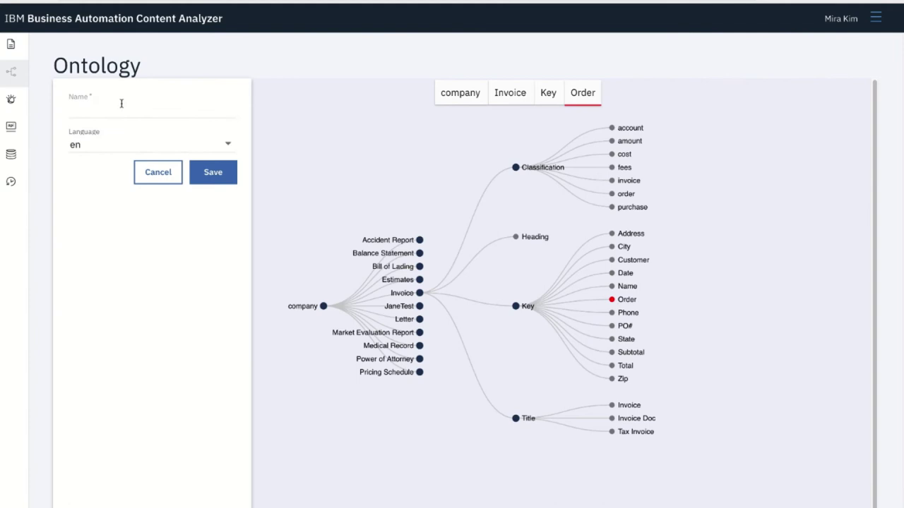
pyautogui.click(120, 108)
pyautogui.write('Order No')
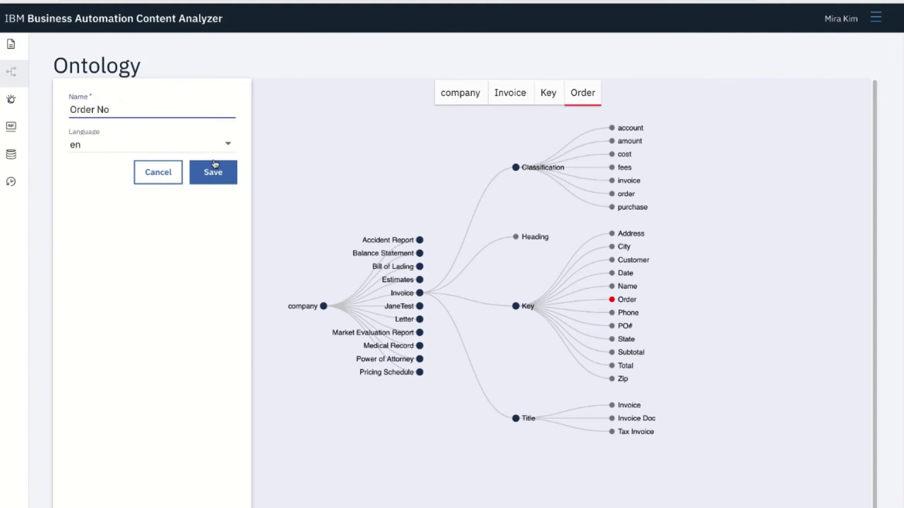
pyautogui.click(212, 173)
pyautogui.click(151, 104)
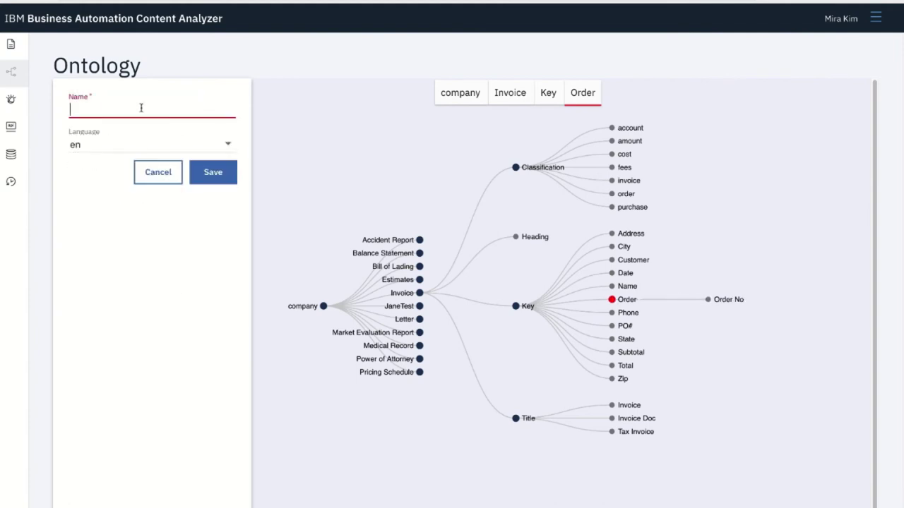
pyautogui.write('Order Num')
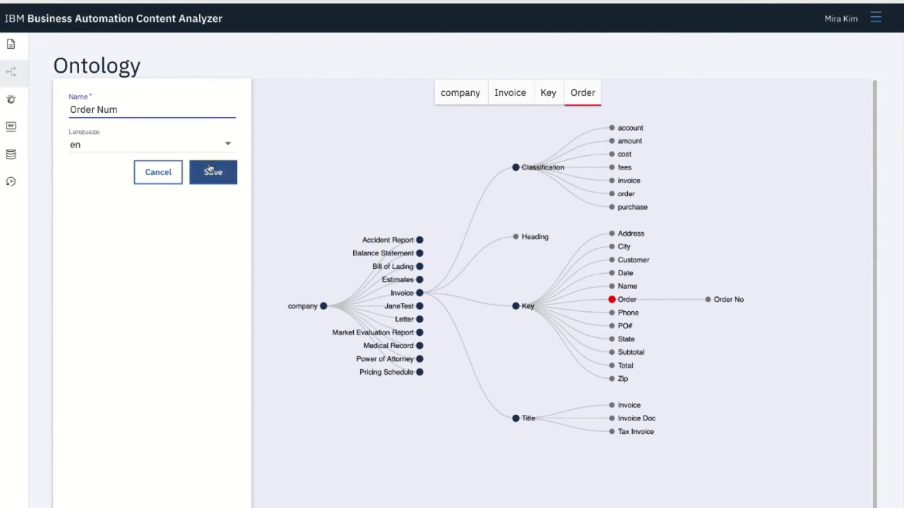
pyautogui.click(212, 173)
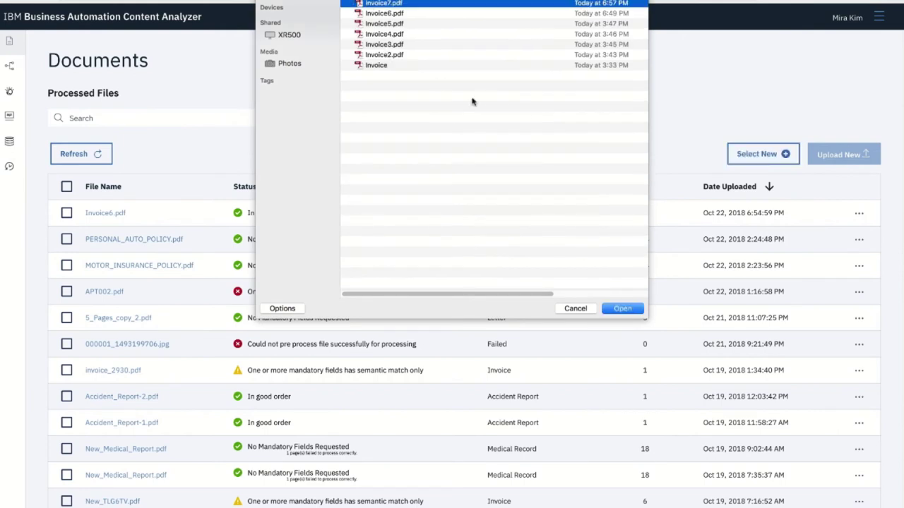
# Step: Upload Invoice7.pdf, refresh the document list, and open its extracted results
pyautogui.click(639, 310)
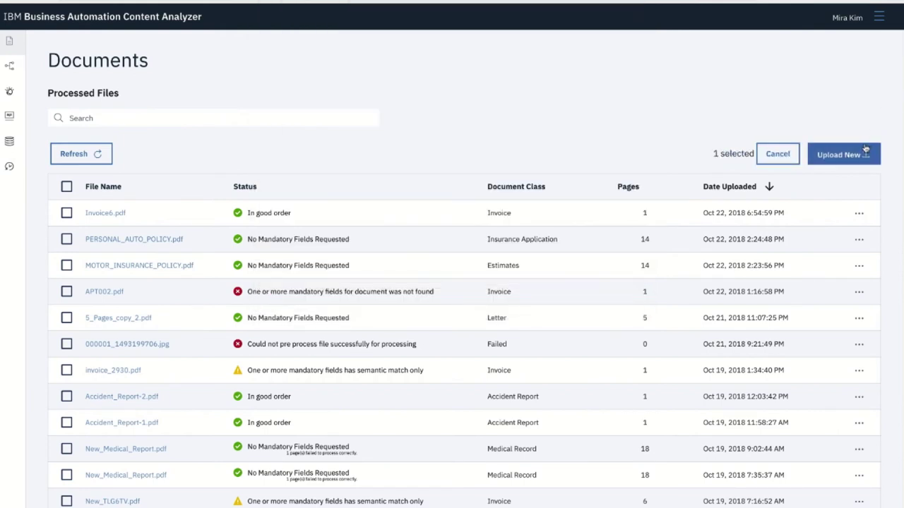
pyautogui.click(866, 150)
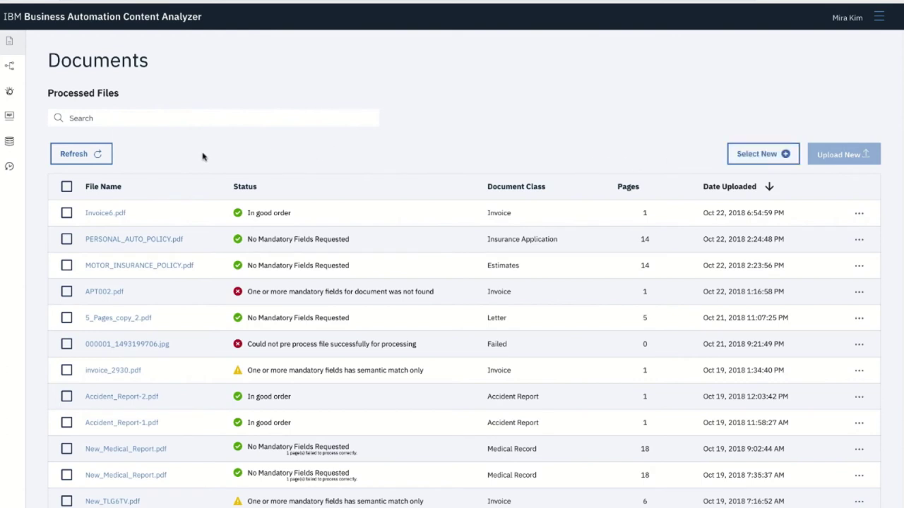
pyautogui.click(93, 159)
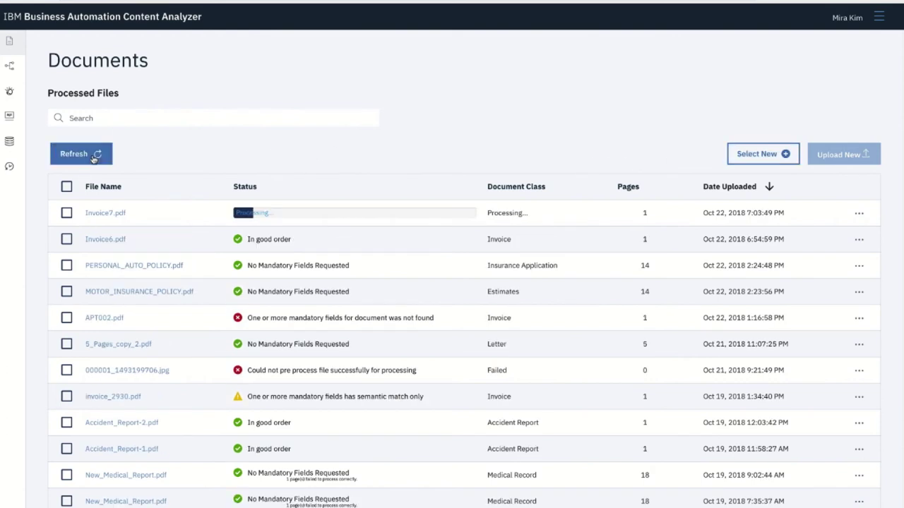
pyautogui.click(100, 215)
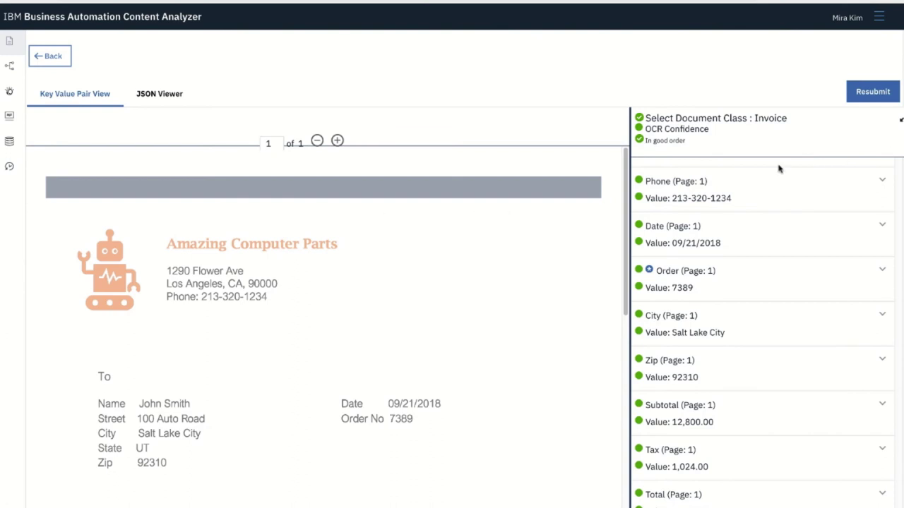
# Step: Trace the Phone, Date, Order, City, Zip, Subtotal, Tax and Total values on the invoice
pyautogui.click(703, 185)
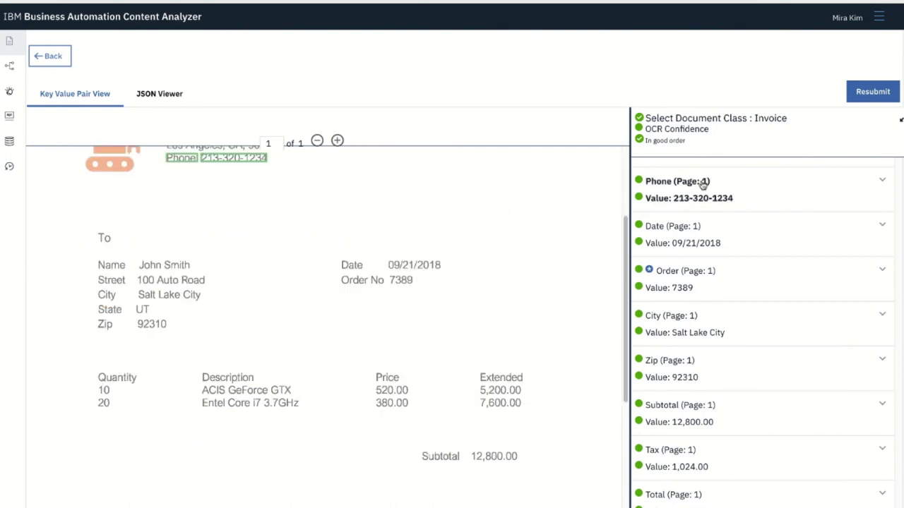
pyautogui.click(697, 229)
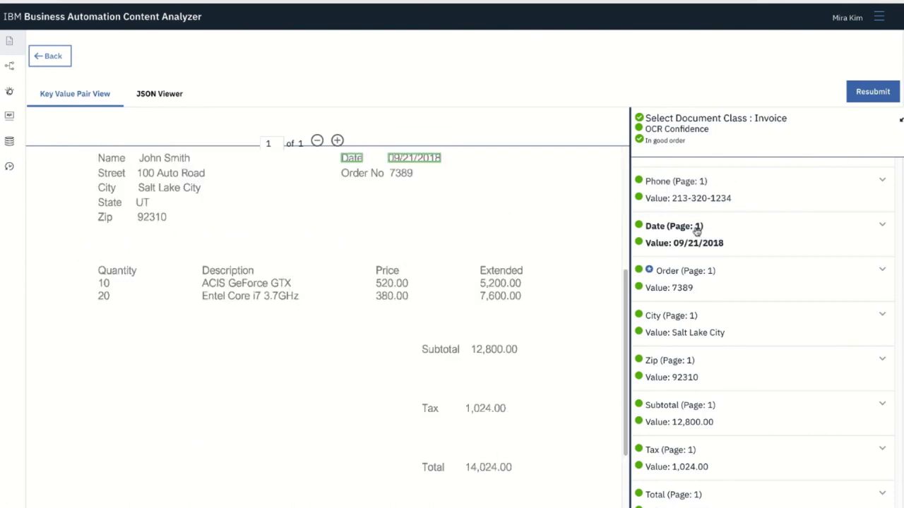
pyautogui.click(693, 281)
pyautogui.click(696, 316)
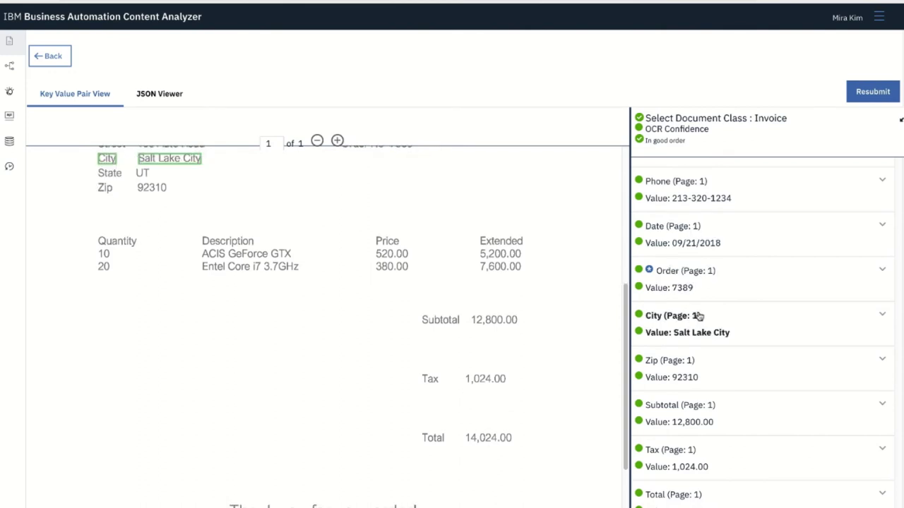
pyautogui.click(684, 360)
pyautogui.click(678, 404)
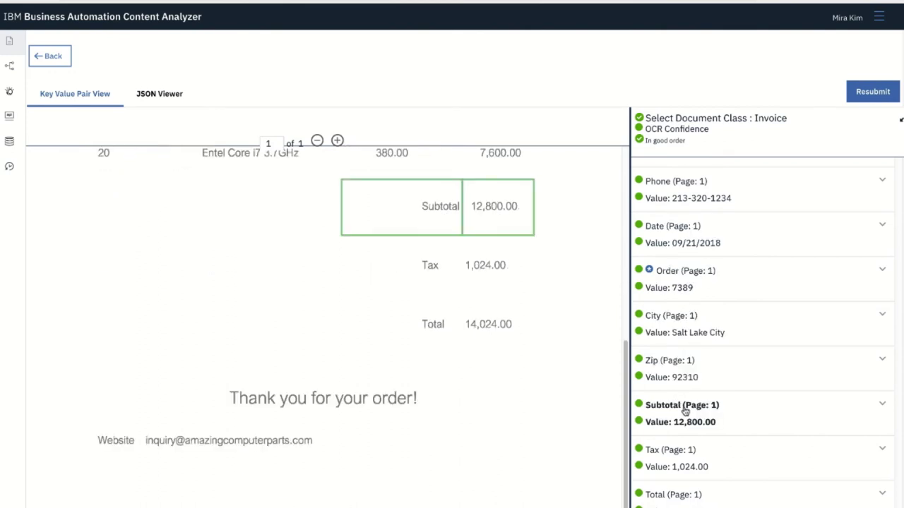
pyautogui.click(676, 450)
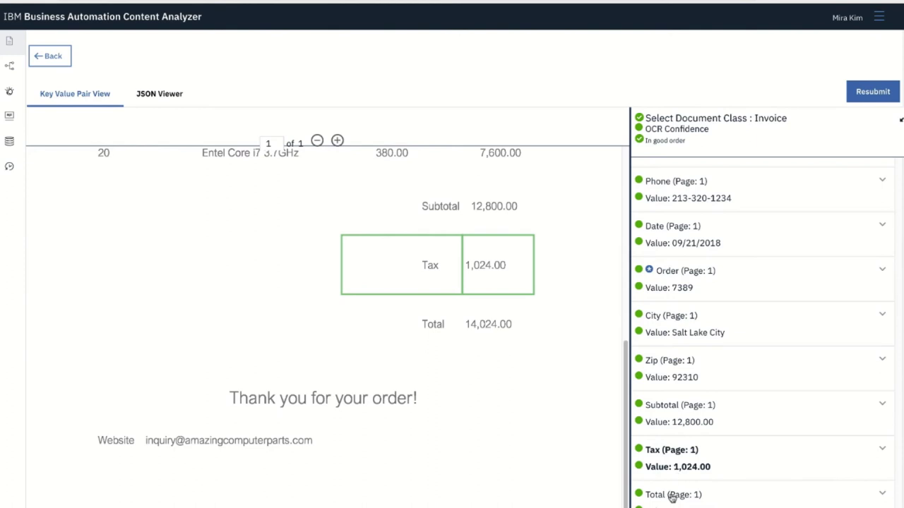
pyautogui.click(674, 493)
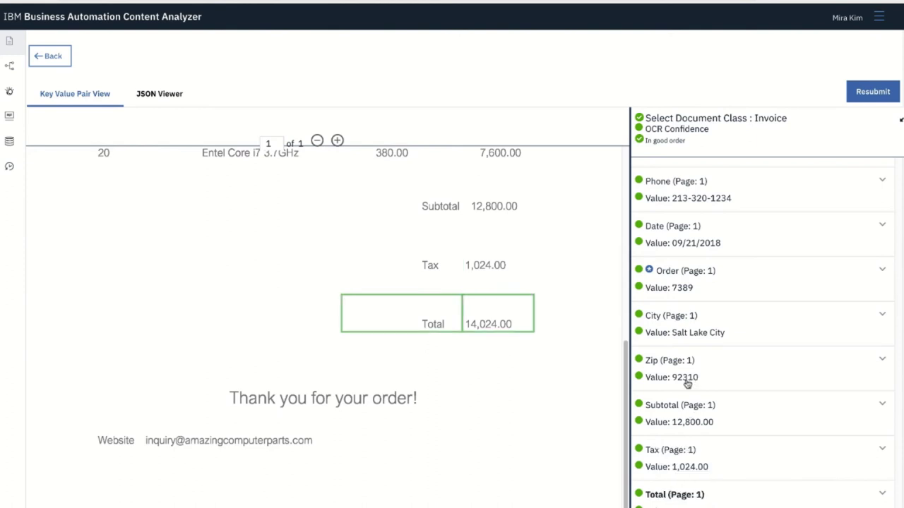